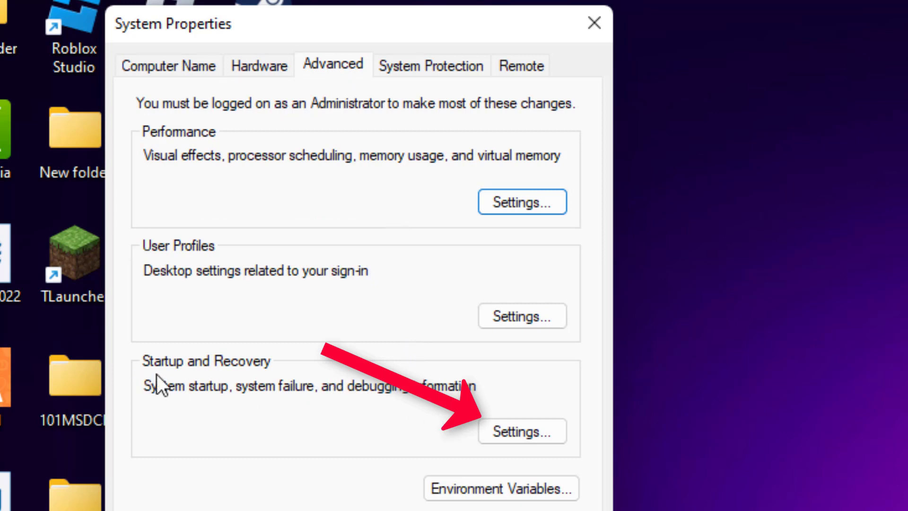
Turn off Automatically restart under System failure in the Startup and Recovery settings, and confirm the System Properties changes.
click(504, 430)
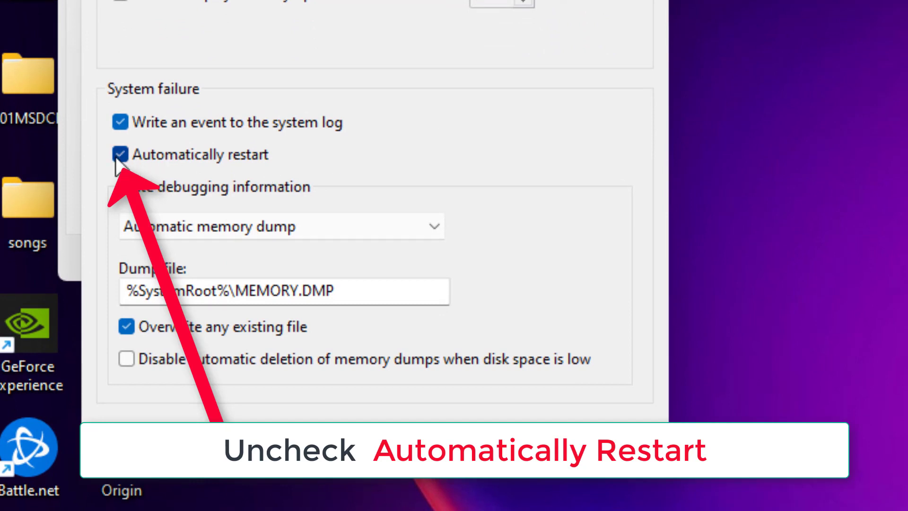
click(133, 157)
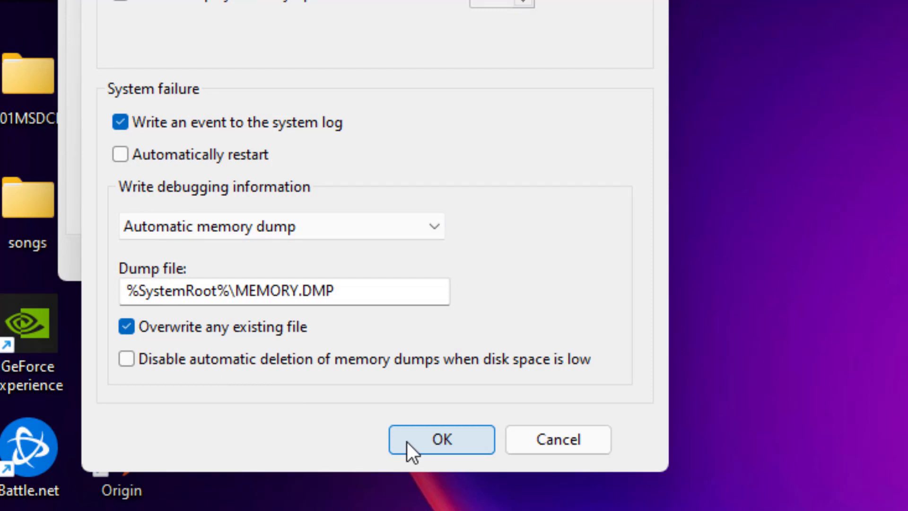
click(407, 442)
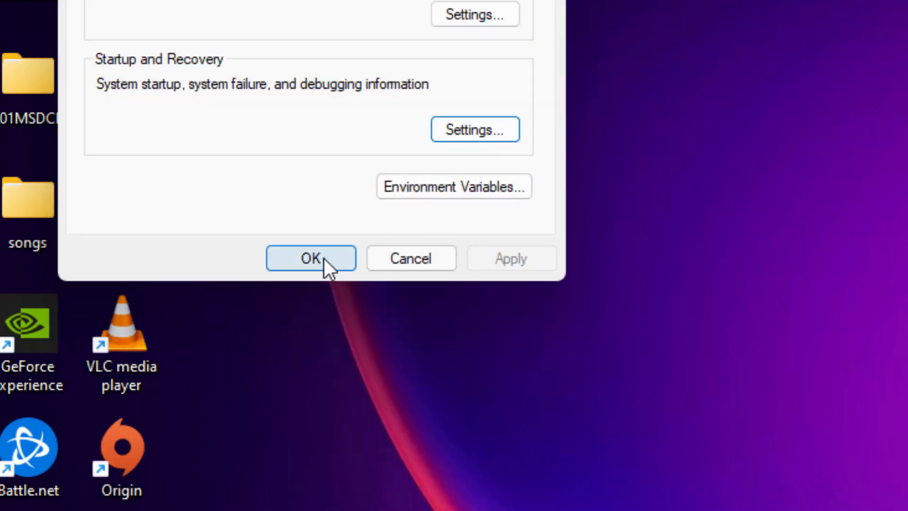
click(325, 260)
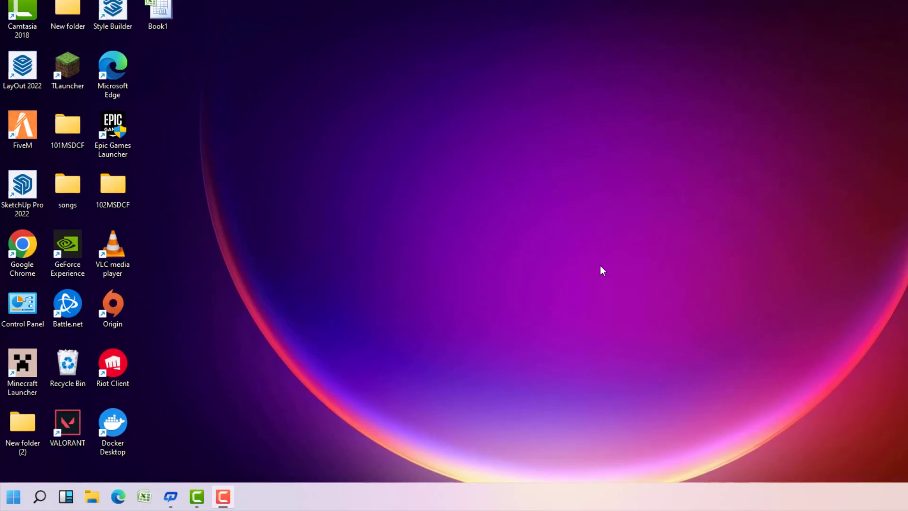
Search Windows for "windows updates", open the Check for updates settings page and run an update check.
click(40, 498)
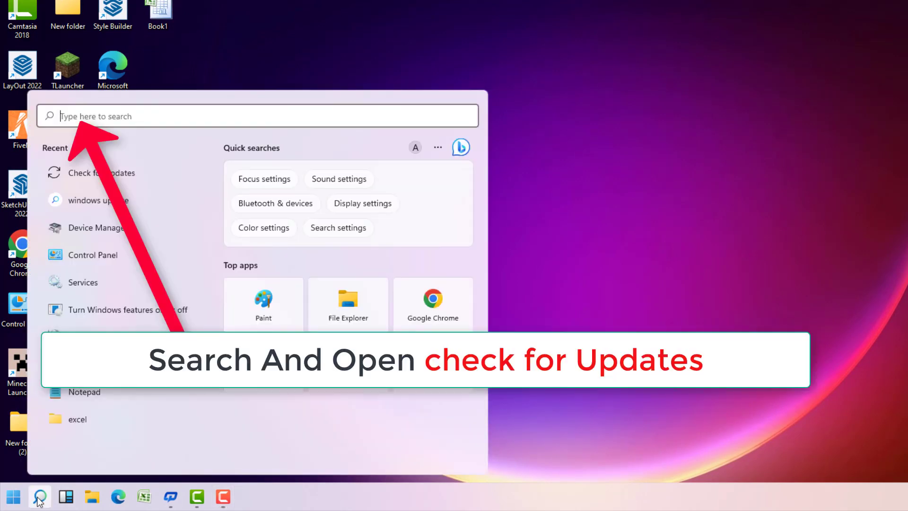
text(window)
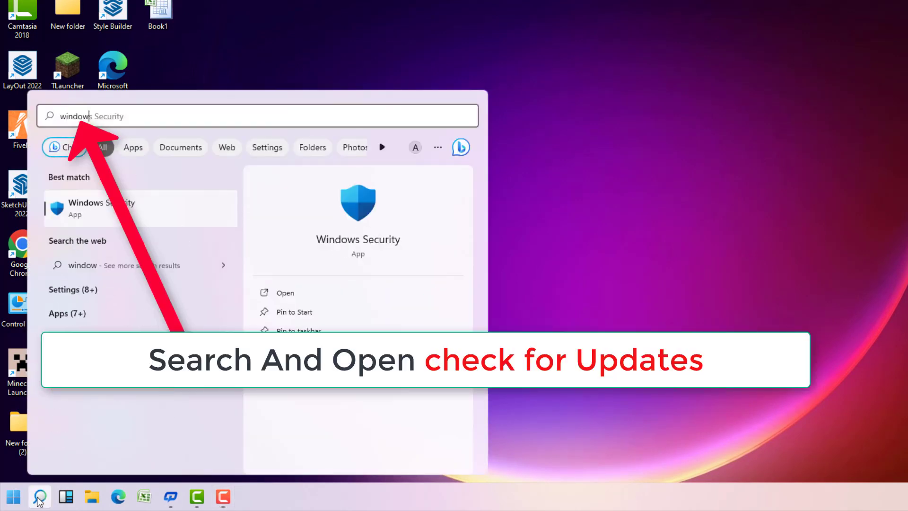
text(s upda)
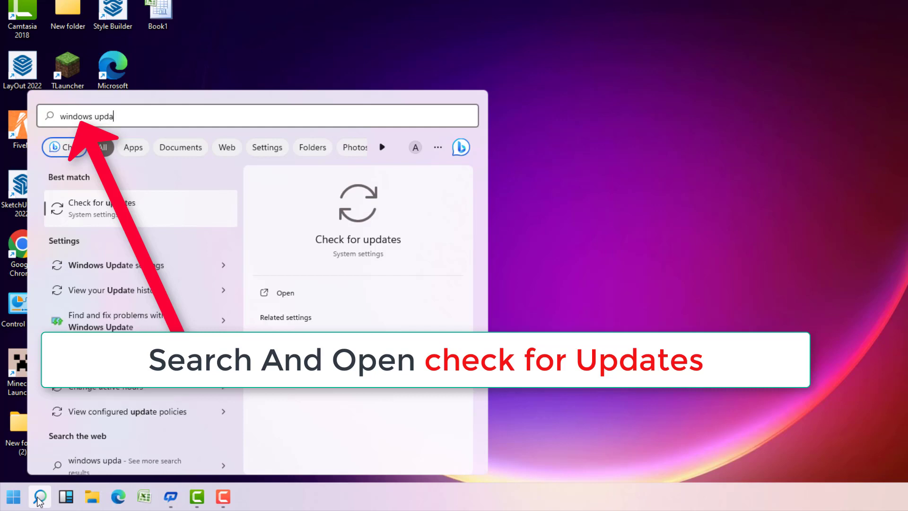
text(tes)
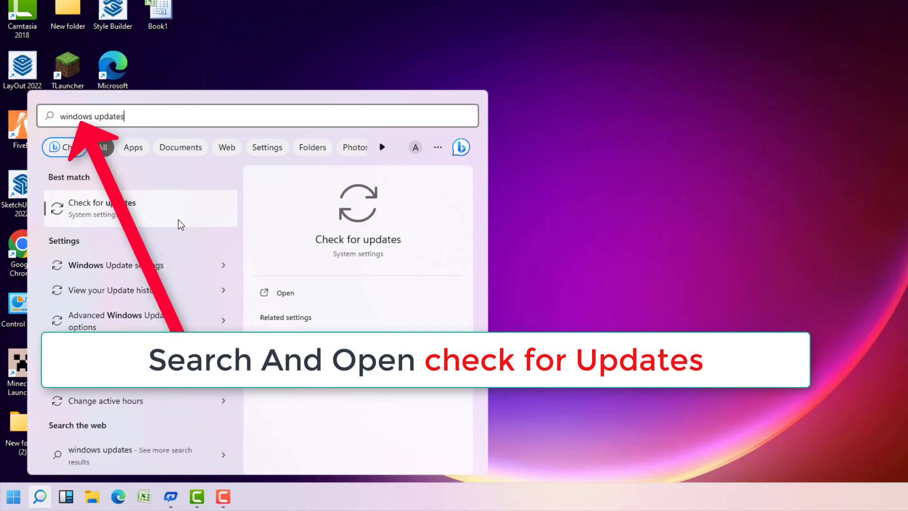
click(148, 209)
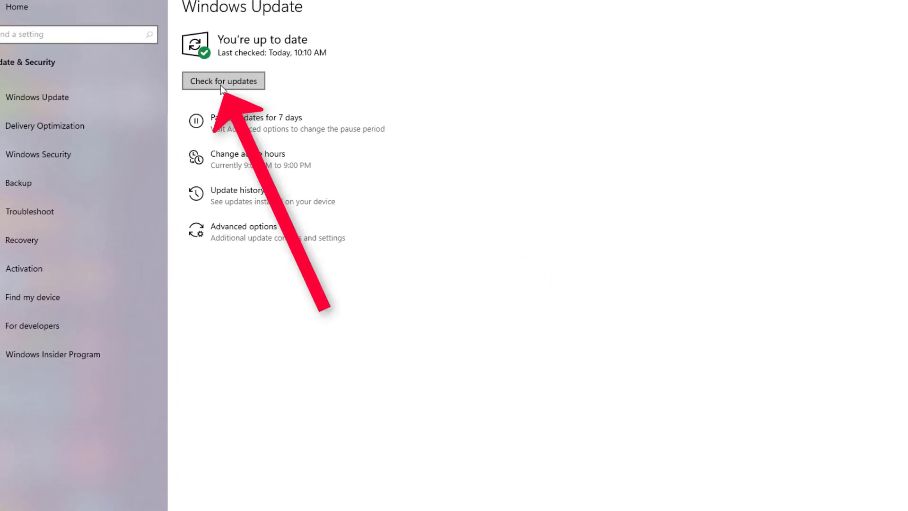
click(220, 85)
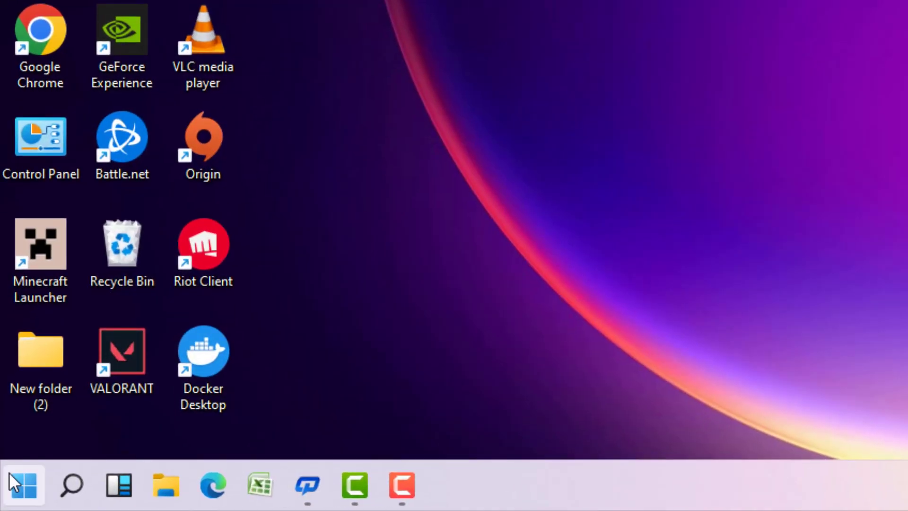
Bring up the computer's power options.
click(11, 500)
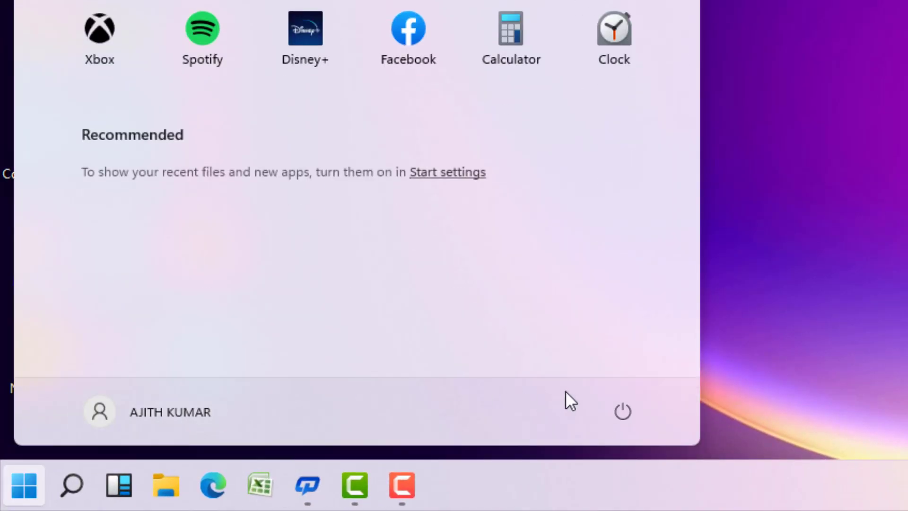
click(619, 411)
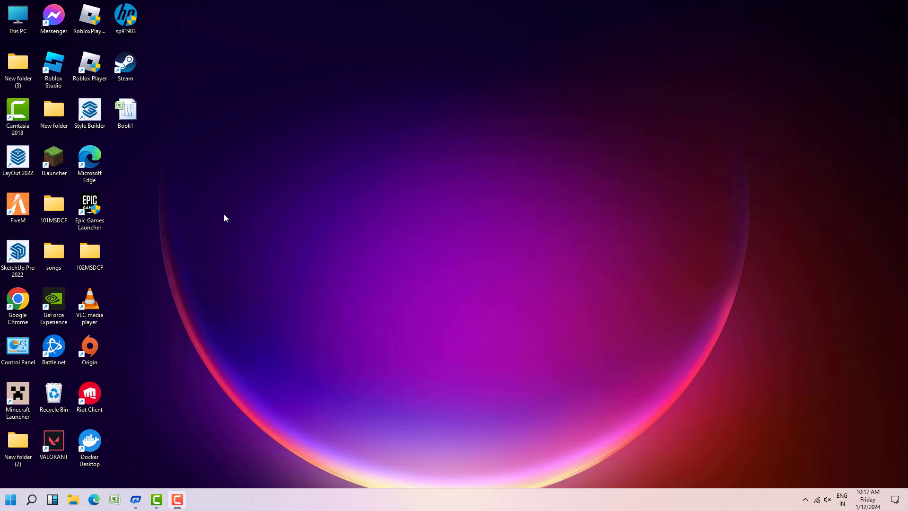
Open Registry Editor by running the command regedit.
key(super+r)
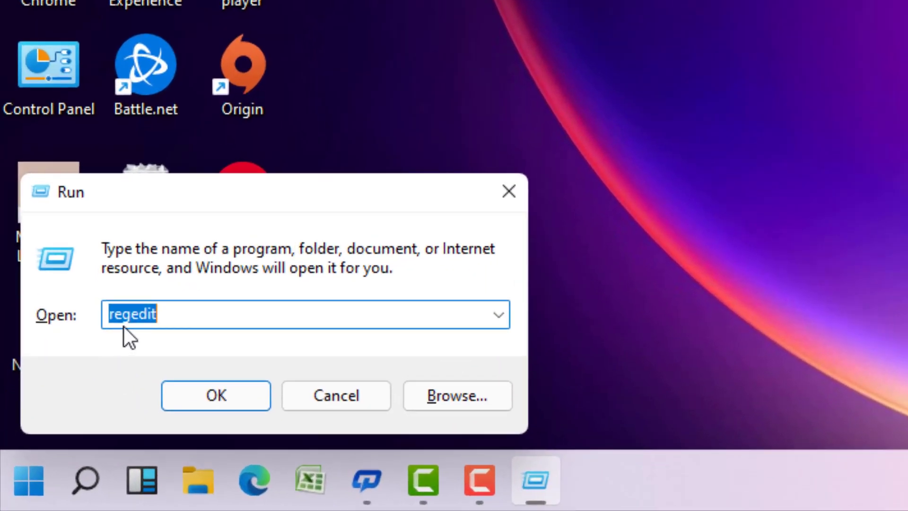
click(166, 323)
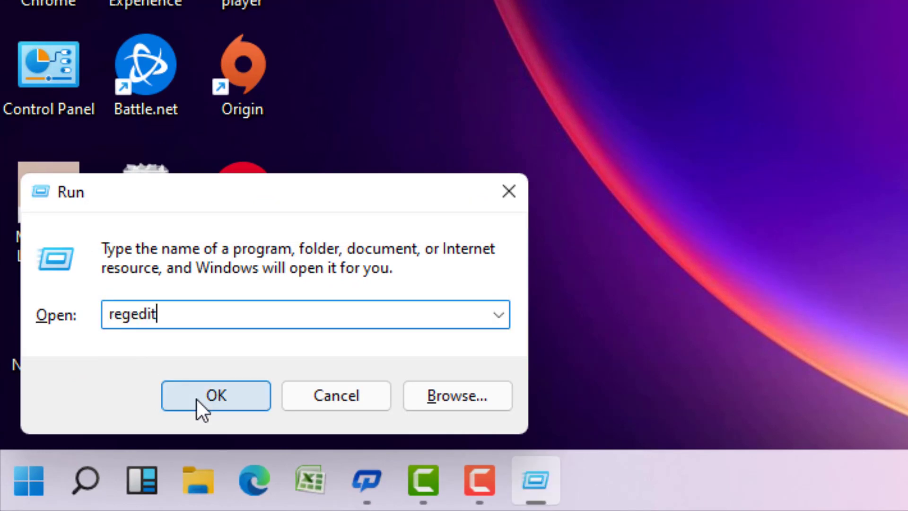
click(197, 400)
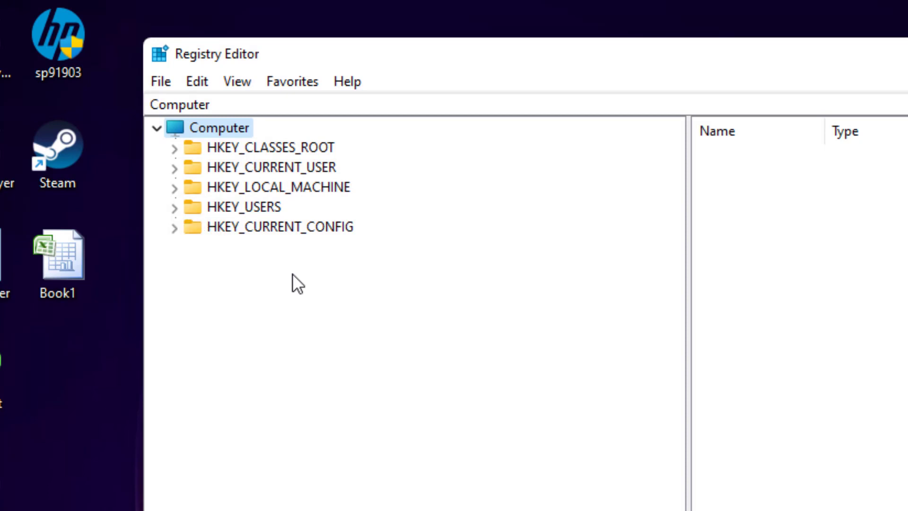
Navigate to the registry key HKEY_LOCAL_MACHINE\SYSTEM\CurrentControlSet\Control\CrashControl.
click(274, 186)
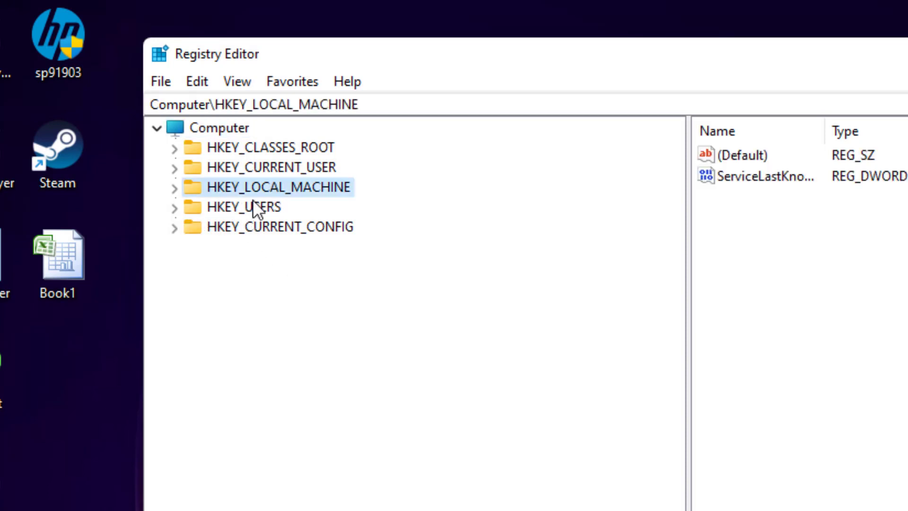
click(175, 189)
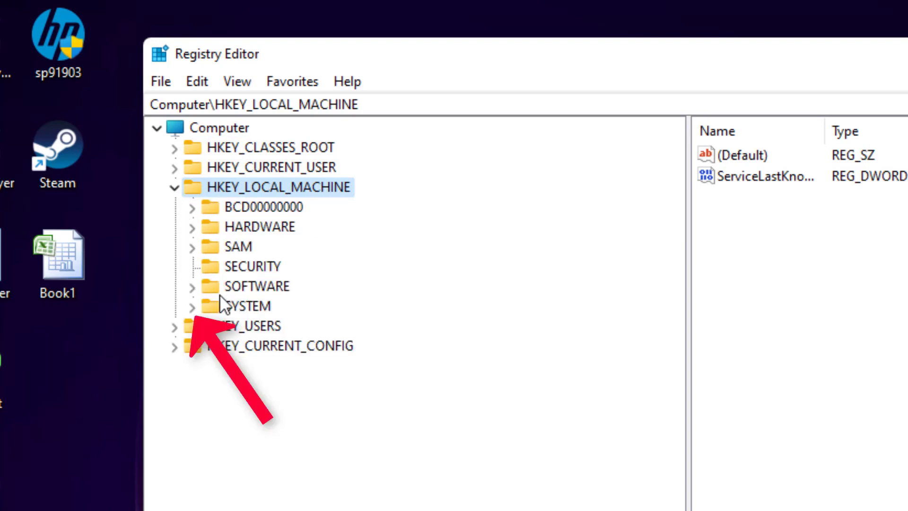
click(225, 310)
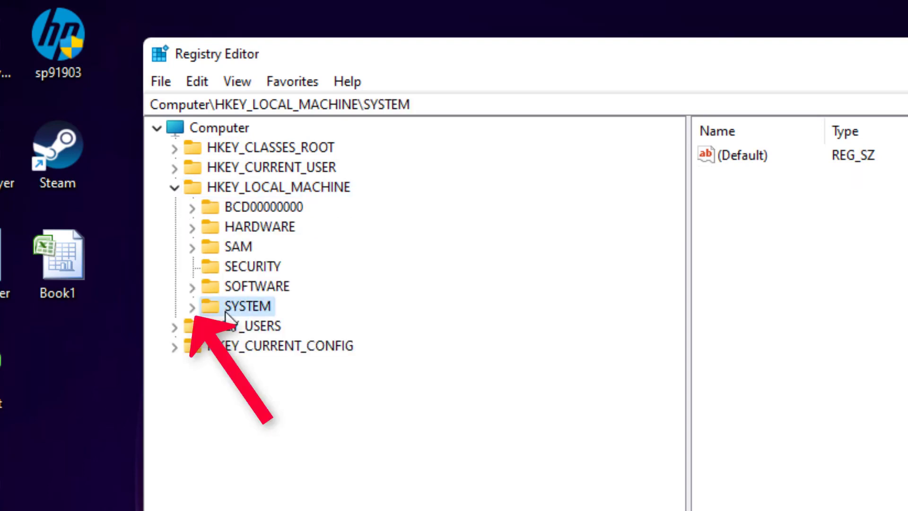
click(192, 308)
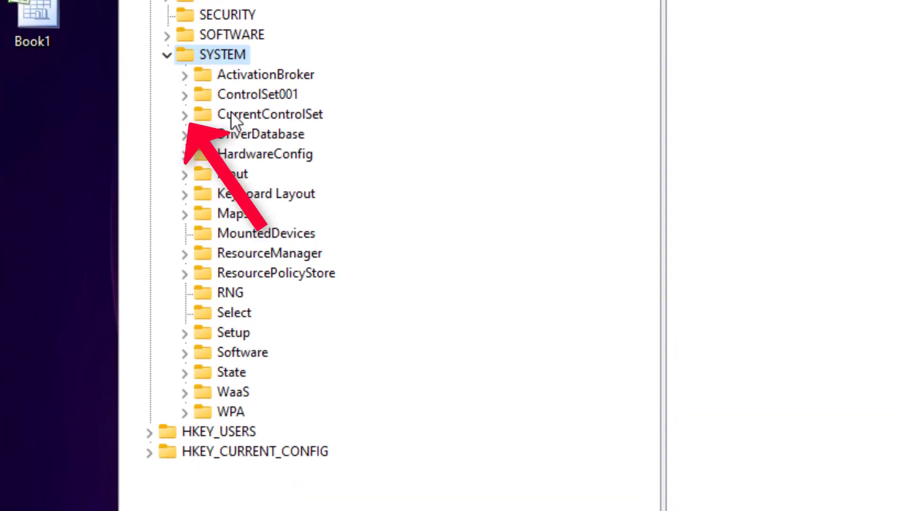
click(253, 115)
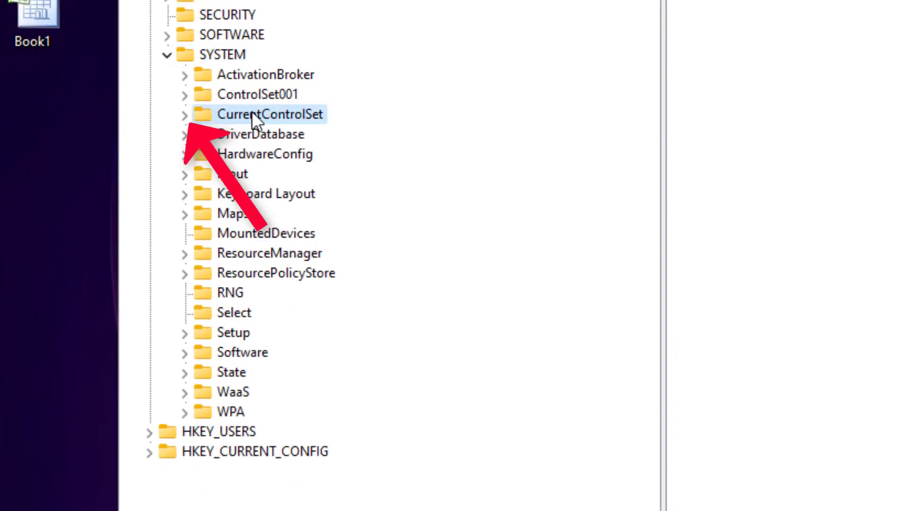
click(184, 116)
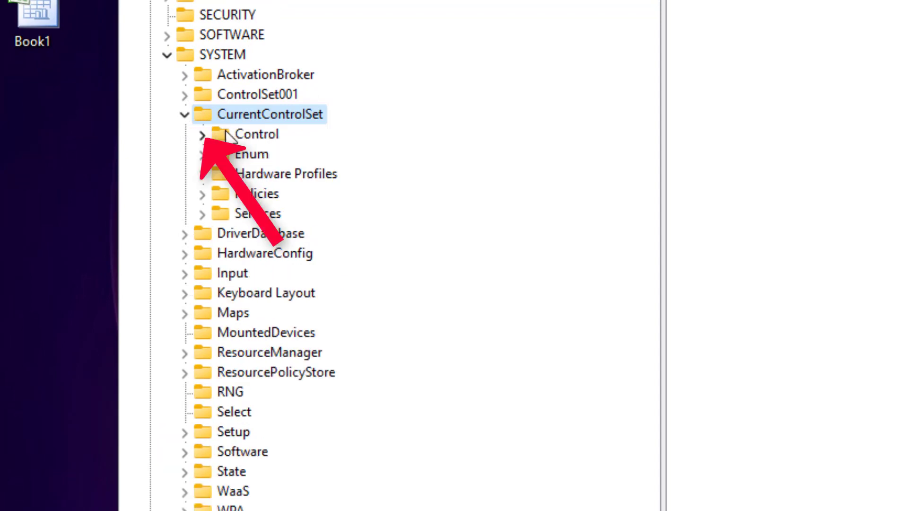
click(242, 135)
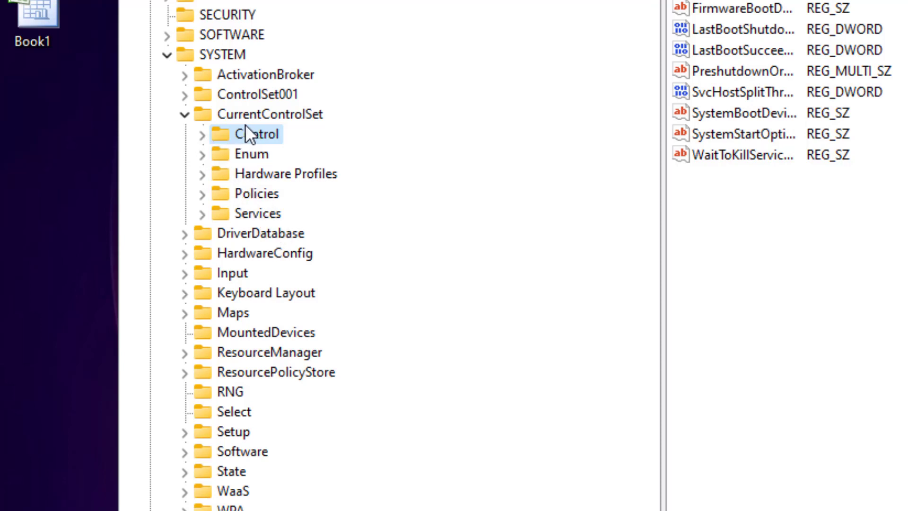
click(202, 136)
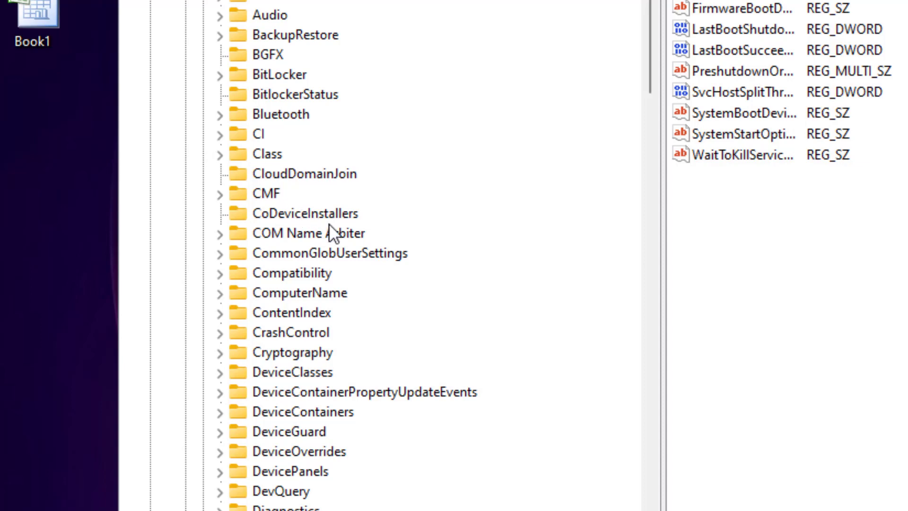
scroll(330, 225, down, 6)
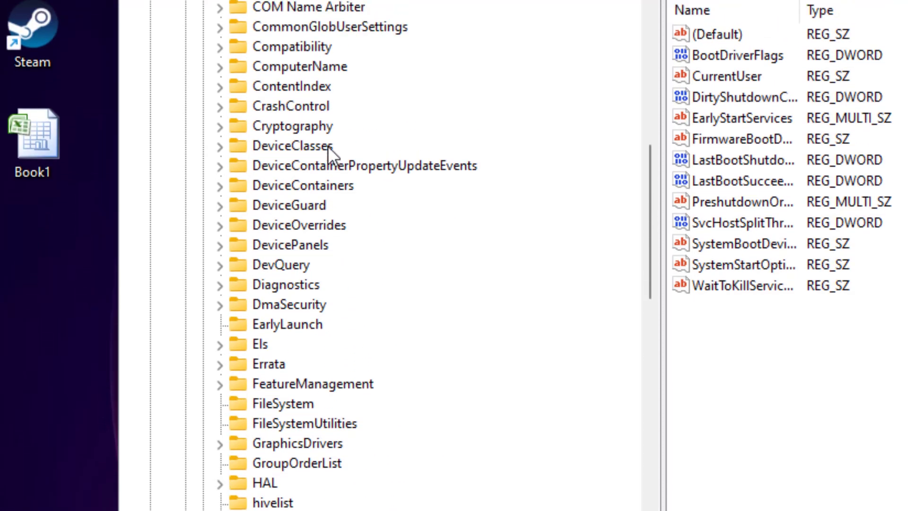
click(283, 137)
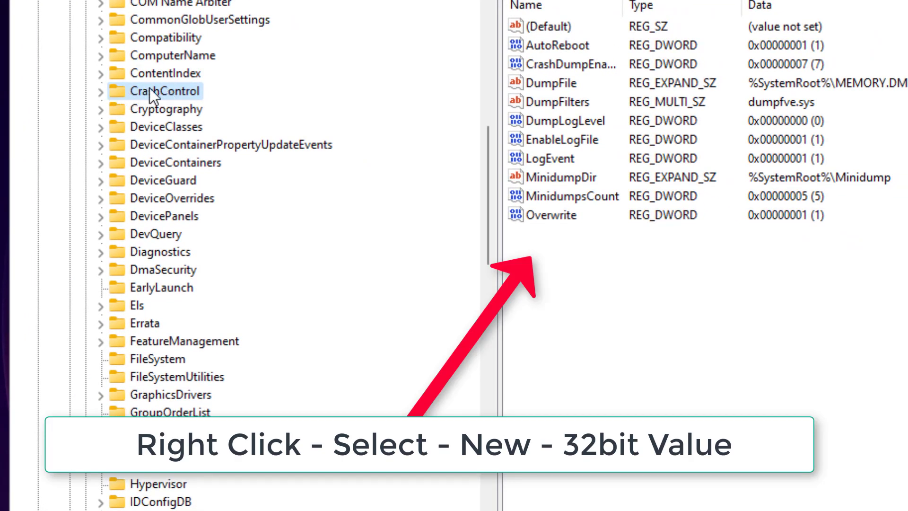
Create a new DWORD (32-bit) value named DispalyParameters in the CrashControl key.
right_click(641, 275)
mouse_move(657, 288)
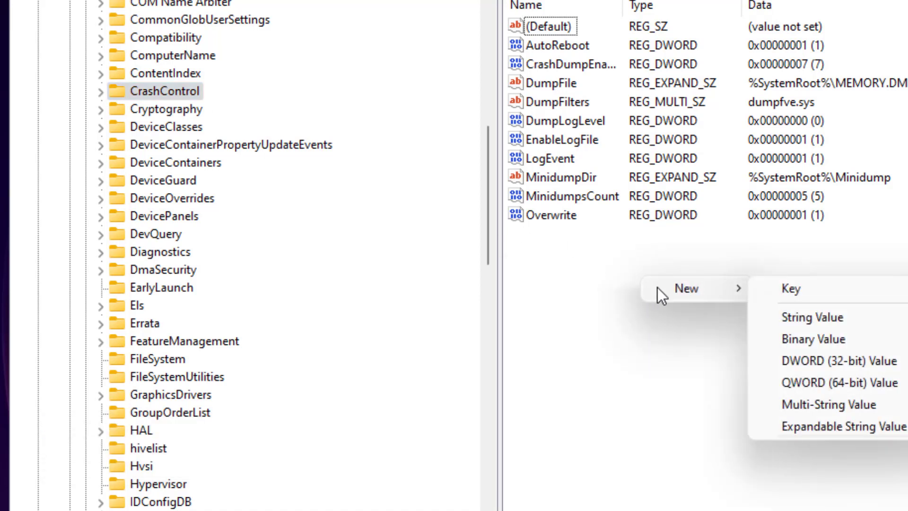
click(824, 365)
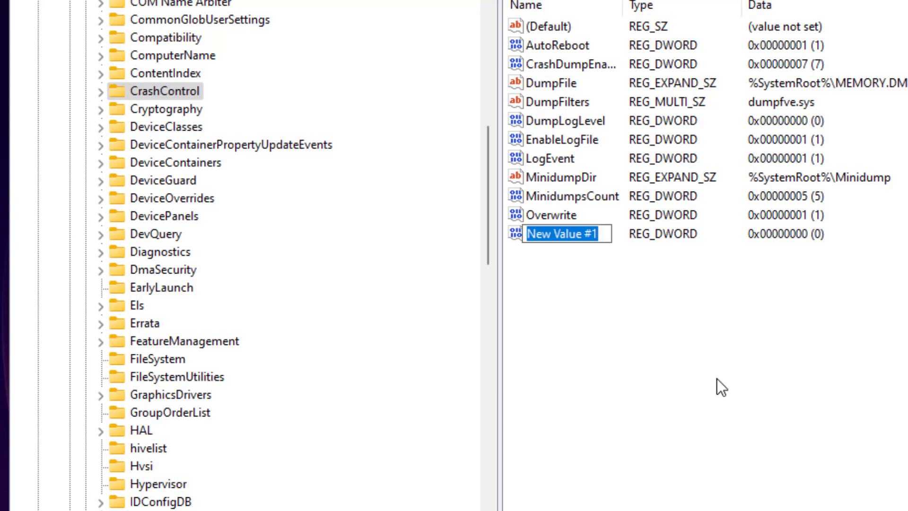
key(BackSpace)
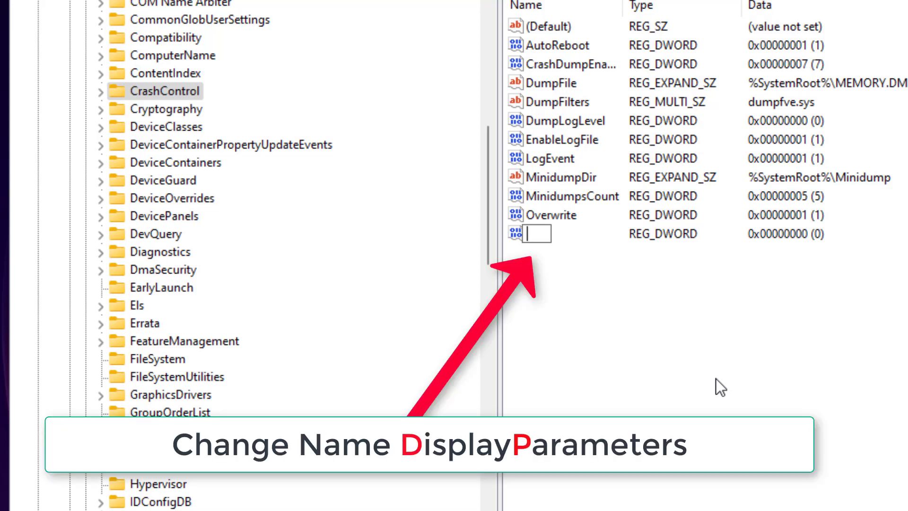
text(Dispaly)
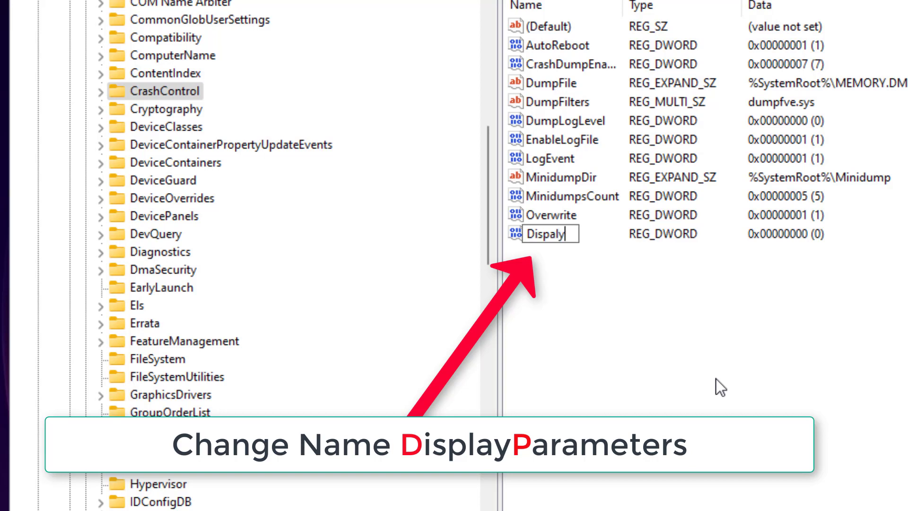
text(P)
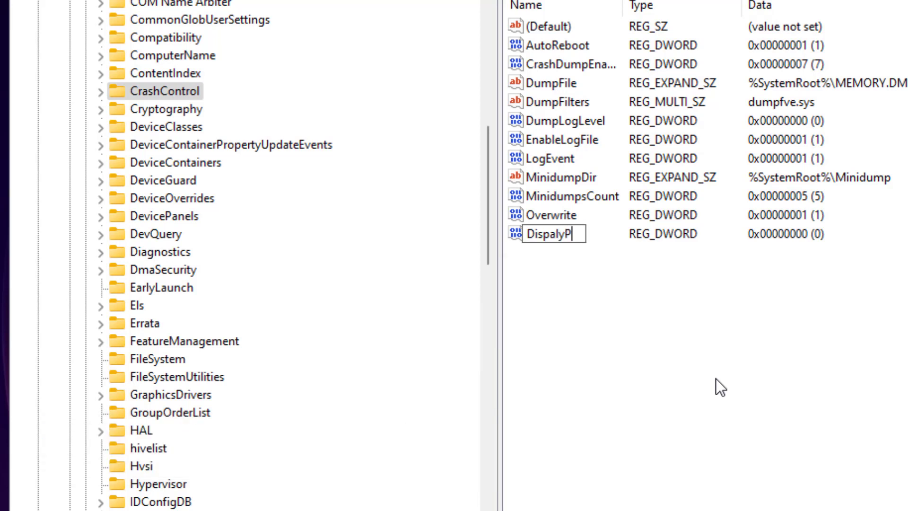
text(arame)
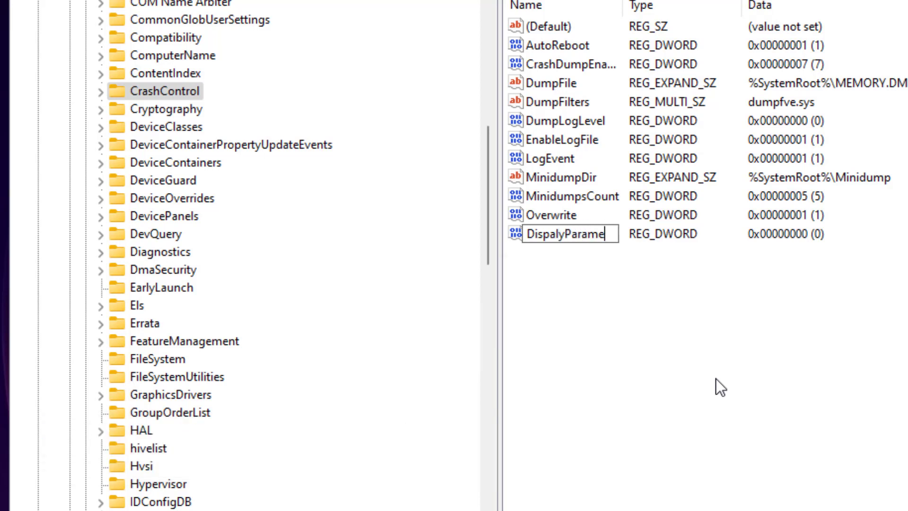
text(ters)
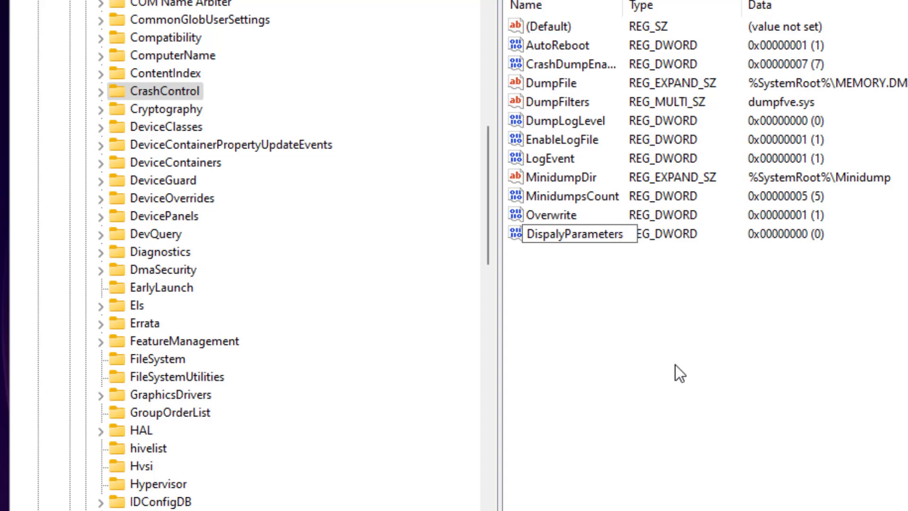
key(Return)
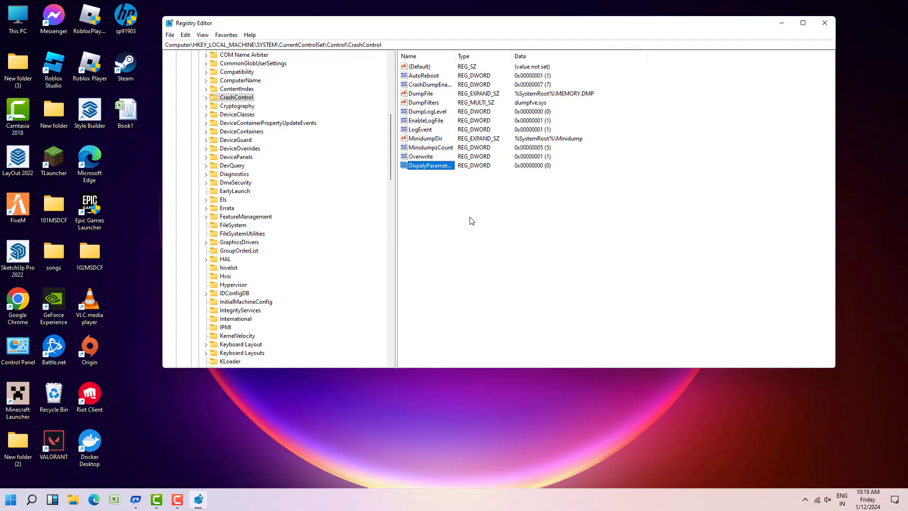
Minimize the Registry Editor window and display the computer's power options, including Restart.
click(782, 27)
click(10, 499)
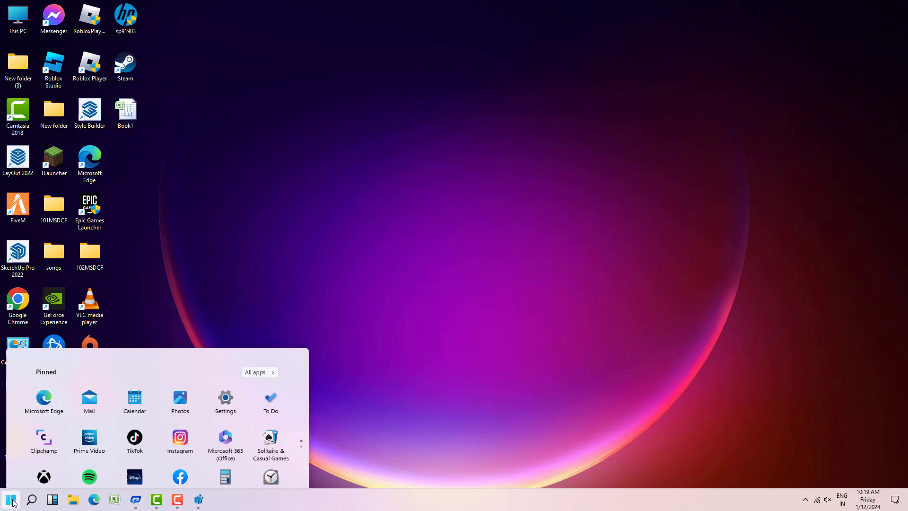
click(277, 471)
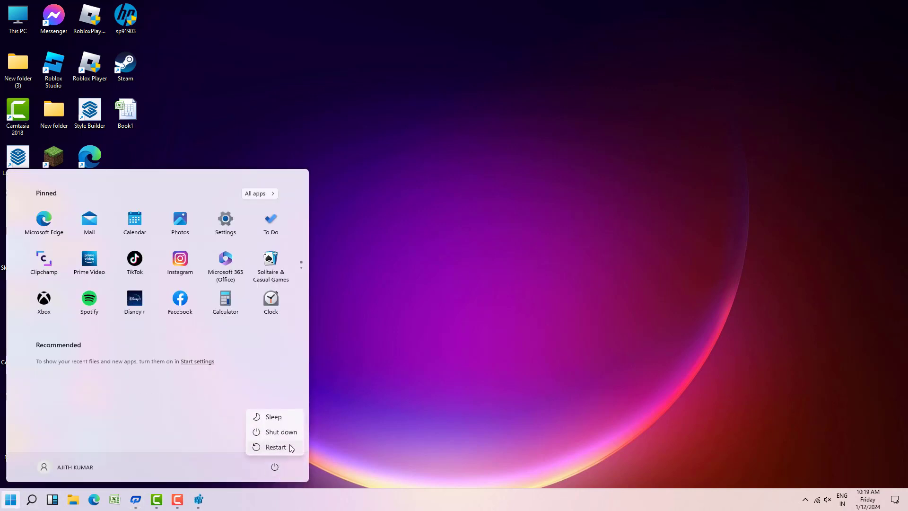
click(399, 447)
click(399, 447)
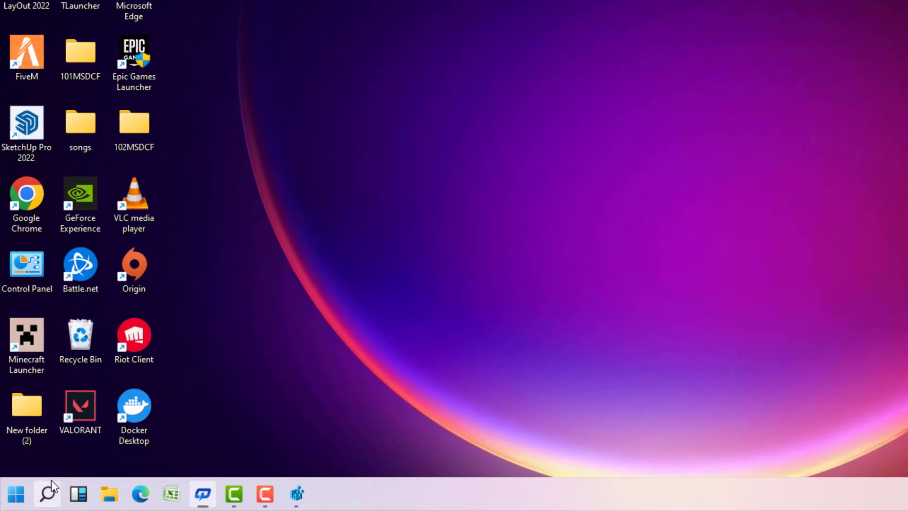
Search Windows for cmd and open Command Prompt with administrator rights.
click(50, 479)
text(cmd)
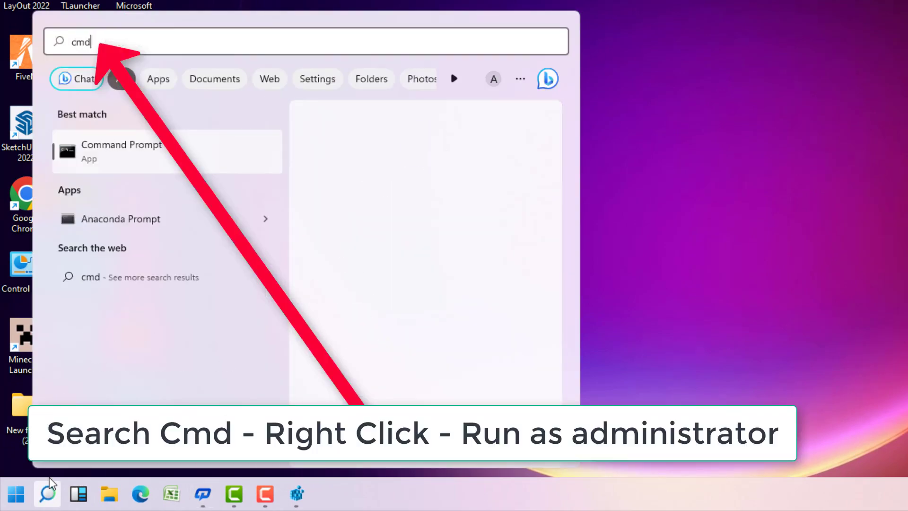
right_click(141, 161)
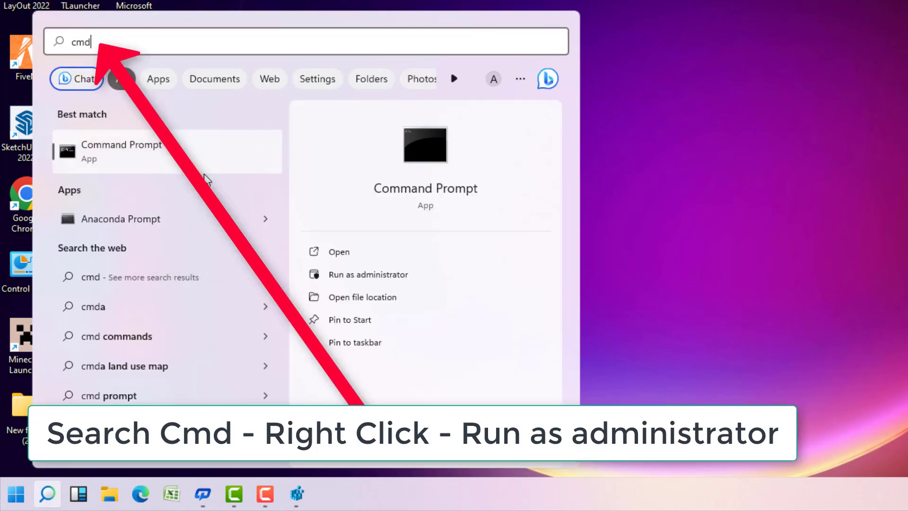
right_click(207, 178)
click(207, 203)
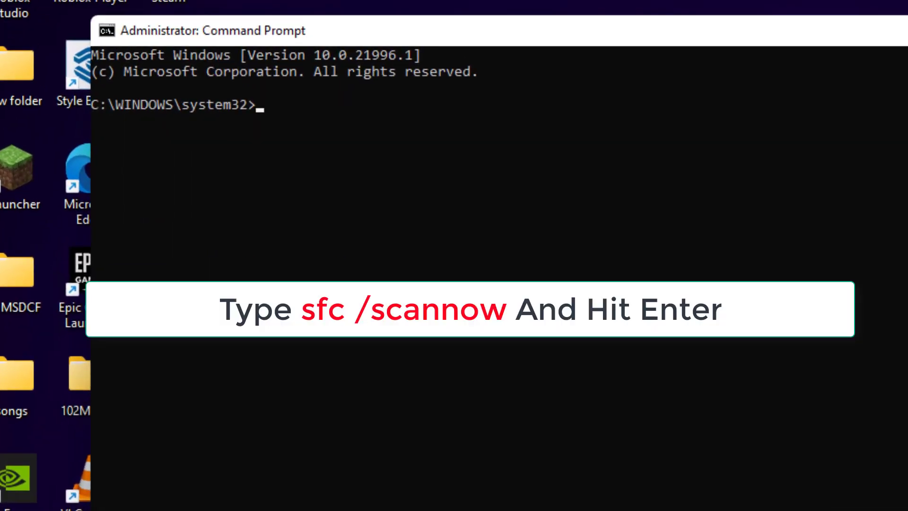
Run the system file check with the command sfc /scannow.
text(sfc /scanno)
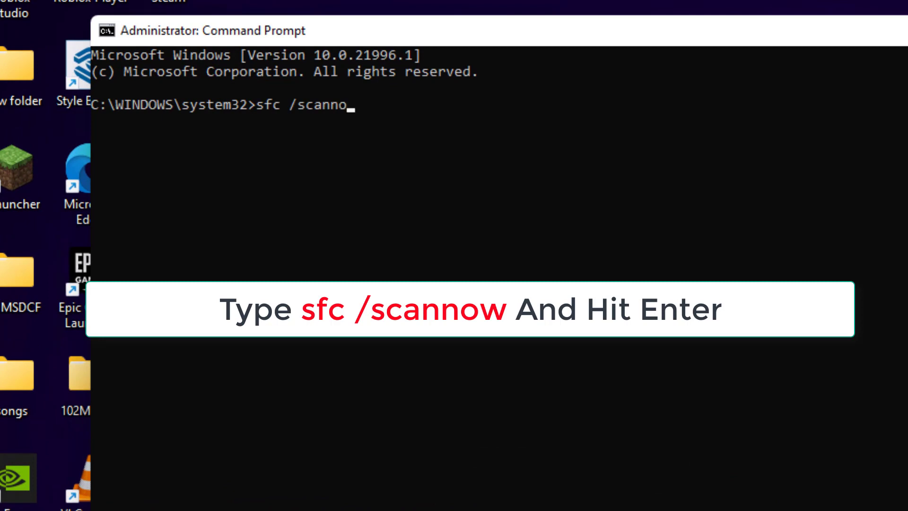
text(w)
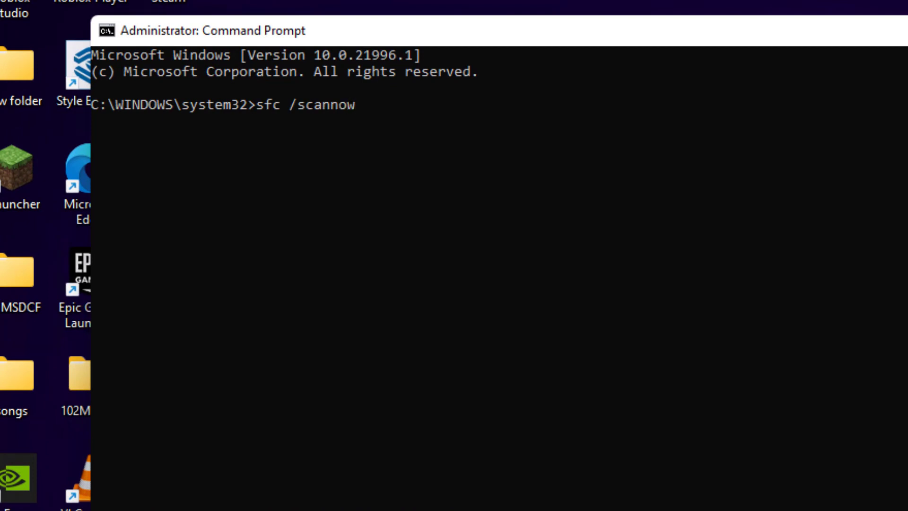
key(Return)
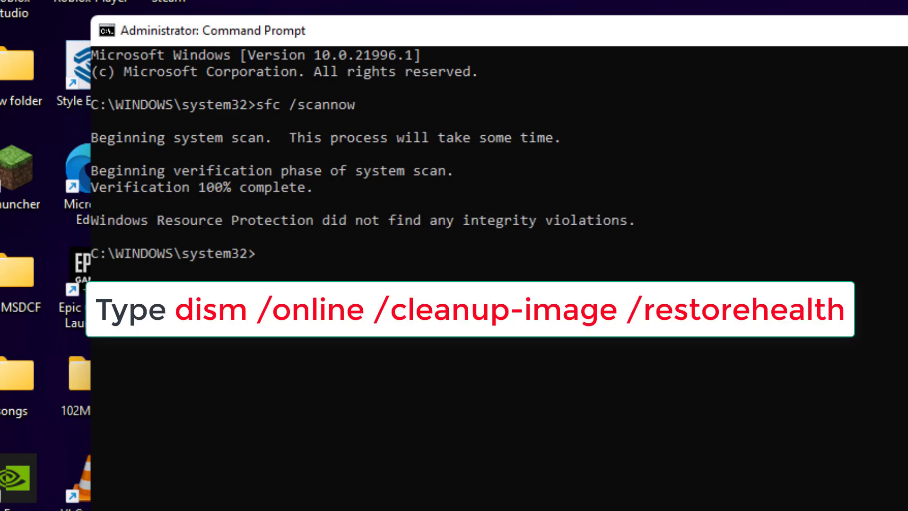
Repair the Windows image by running the command dism /online /cleanup-image /restorehealth.
text(dism /online)
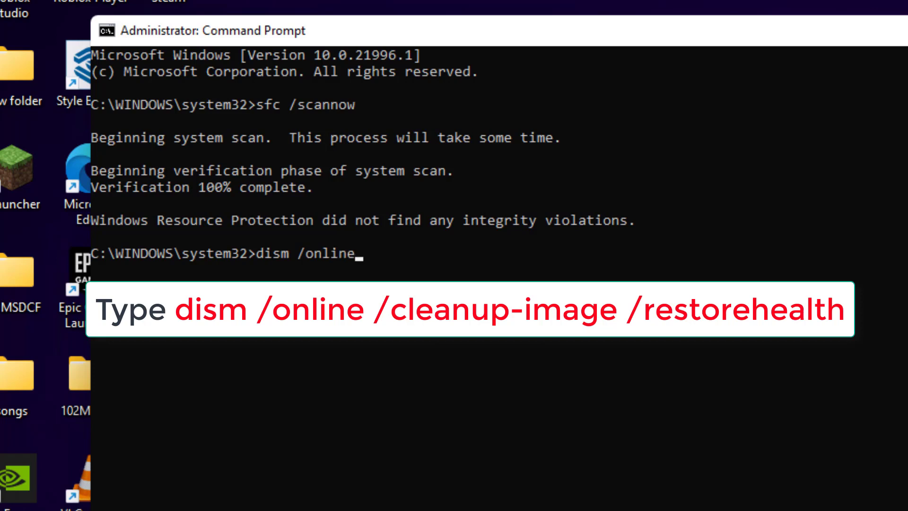
text( /cleanup-image /restorehe)
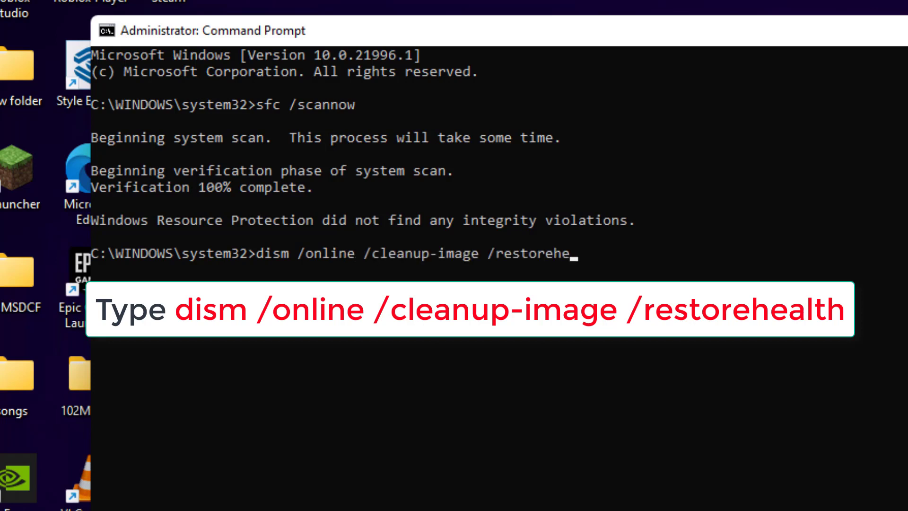
text(alth)
key(Return)
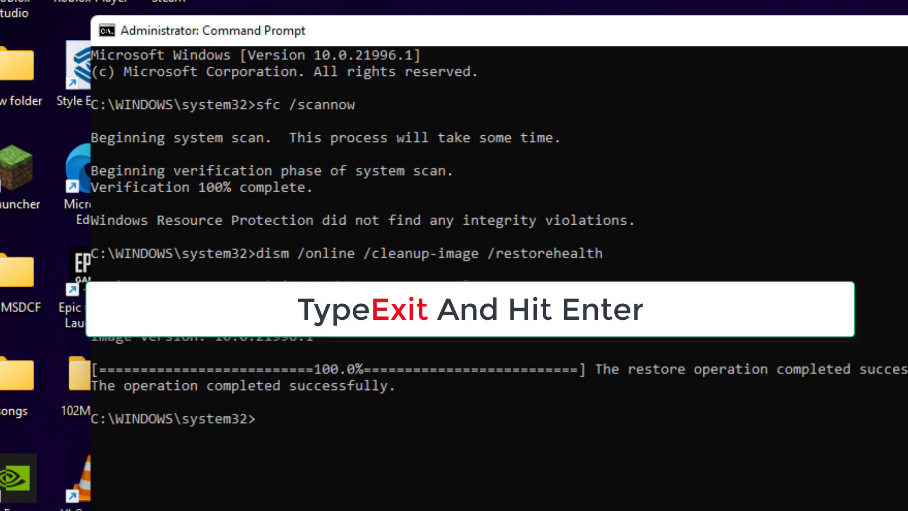
Close the administrator Command Prompt session with the exit command.
text(exi)
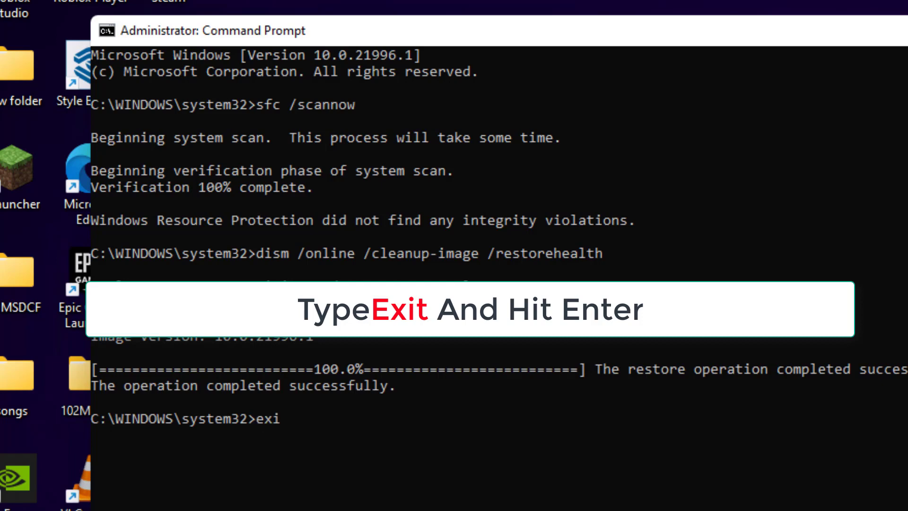